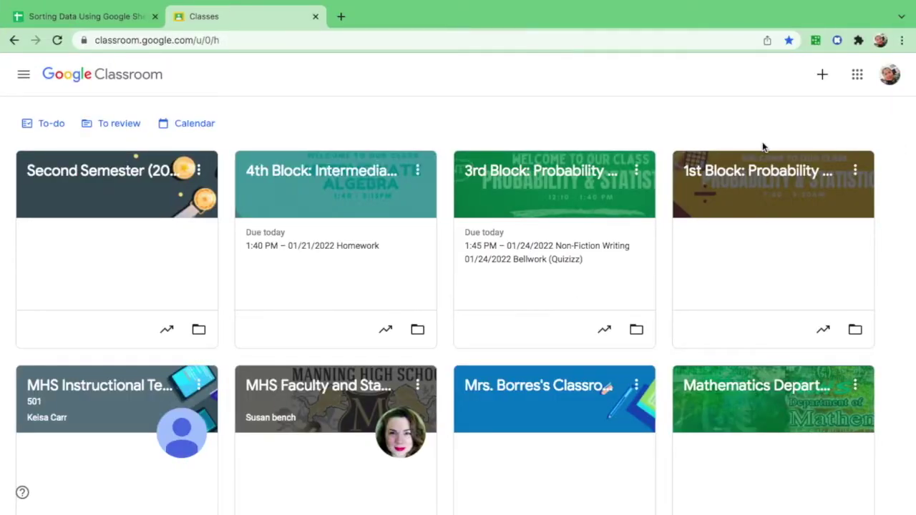
Step: Open the Google apps list to get to the 'Sorting Data Using Google Sheet' spreadsheet
click(859, 76)
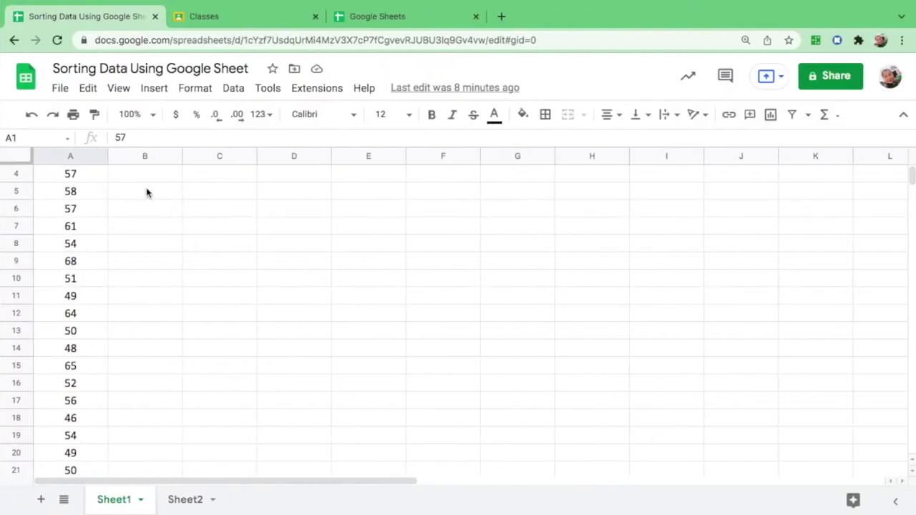
Step: Select the 38 inauguration ages in A3:A40 and bring up the Data menu
scroll(147, 192, up, 1)
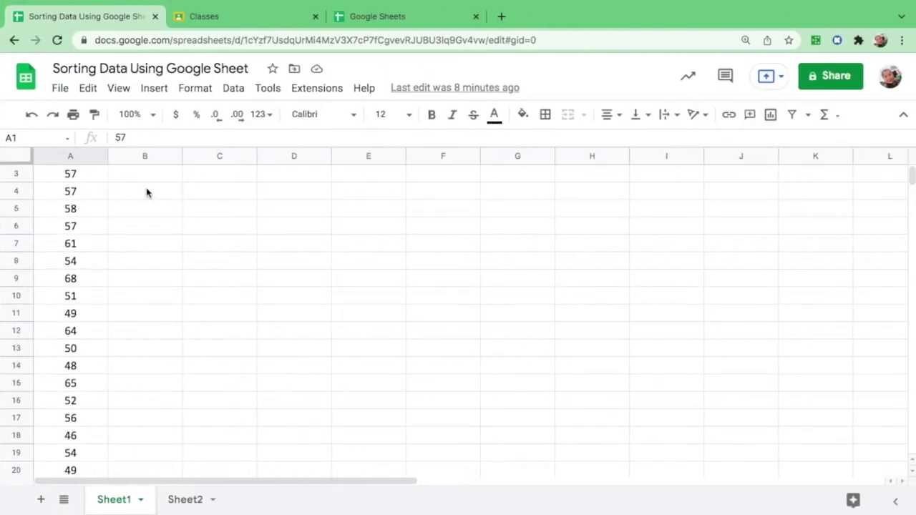
click(91, 180)
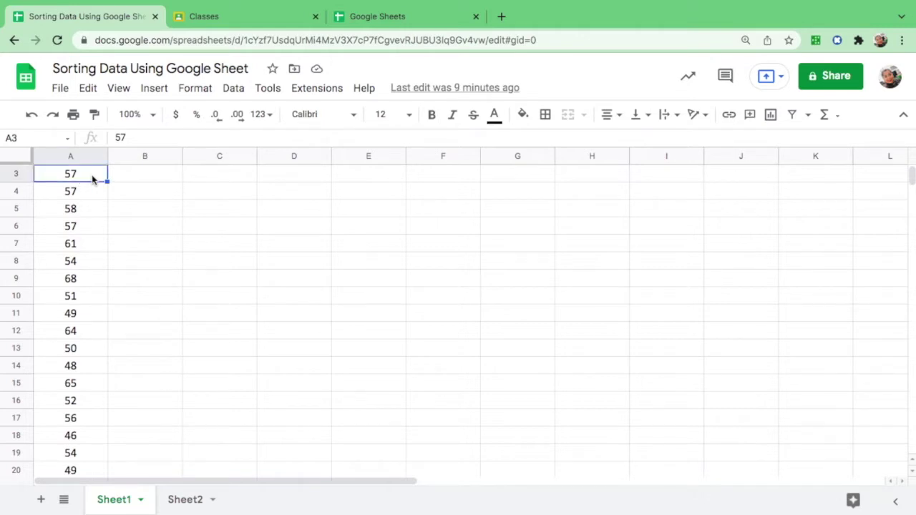
key(shift+Down)
key(shift+Down)
key(shift+Down)
key(shift+Down)
key(shift+Down)
key(shift+Down)
key(shift+Down)
key(shift+Down)
key(shift+Down)
key(shift+Down)
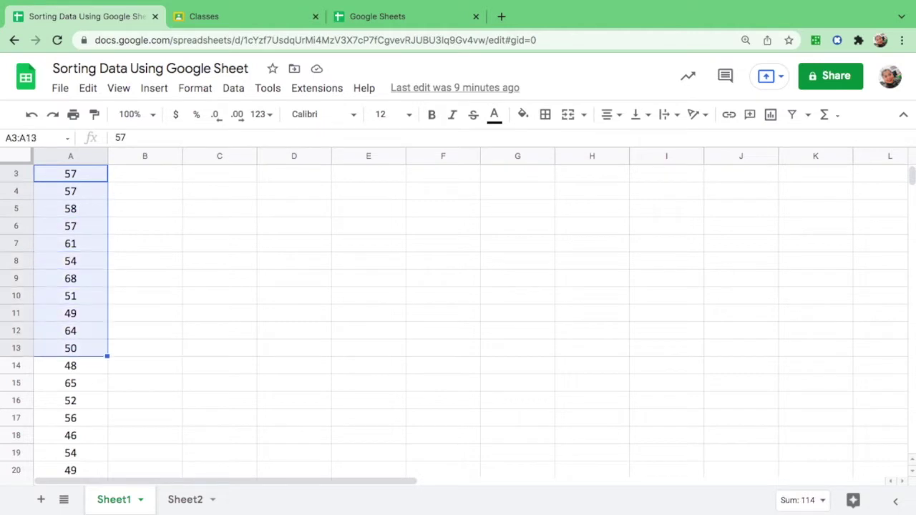
key(shift+Down)
key(shift+Down)
key(shift+Down)
key(shift+Down)
key(shift+Down)
key(shift+Down)
key(shift+Down)
key(shift+Down)
key(shift+Down)
key(shift+Down)
key(shift+Down)
key(shift+Down)
key(shift+Down)
key(shift+Down)
key(shift+Down)
key(shift+Down)
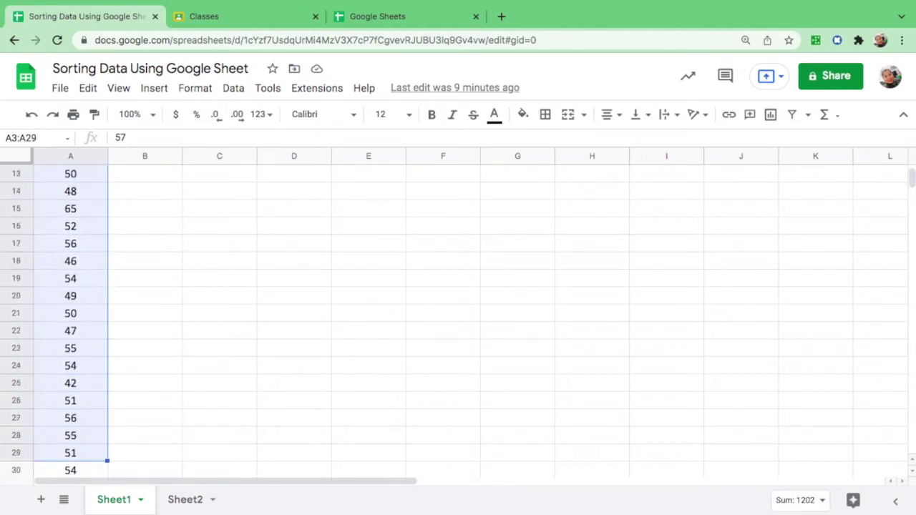
key(shift+Down)
key(shift+Down)
key(shift+Down)
key(shift+Down)
key(shift+Down)
key(shift+Down)
key(shift+Down)
key(shift+Down)
key(shift+Down)
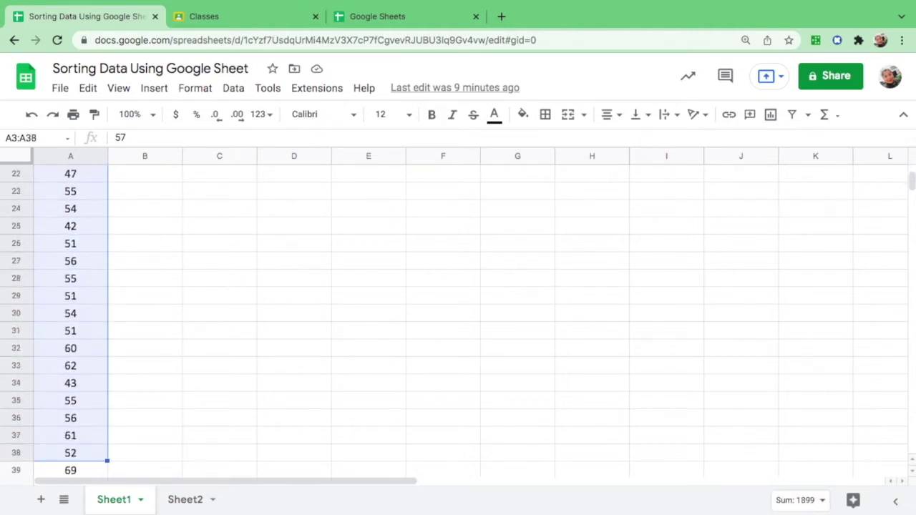
key(shift+Down)
key(shift+Down)
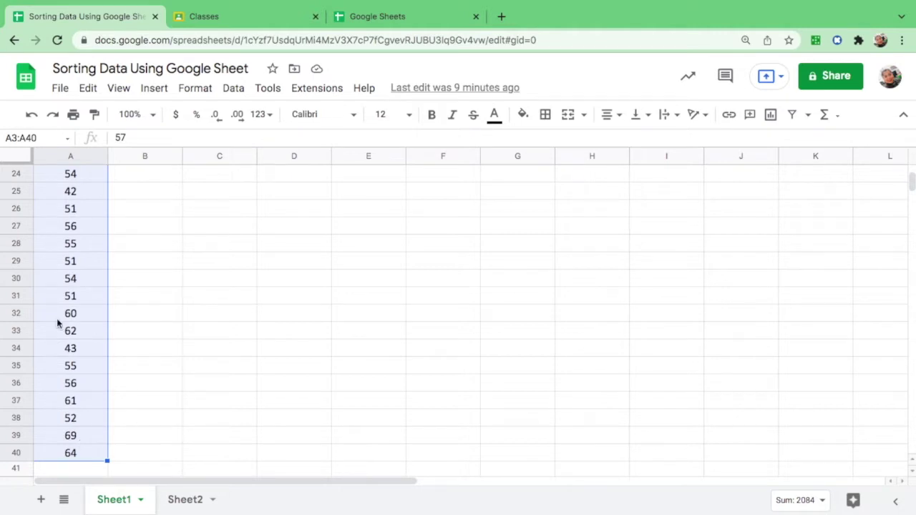
click(234, 88)
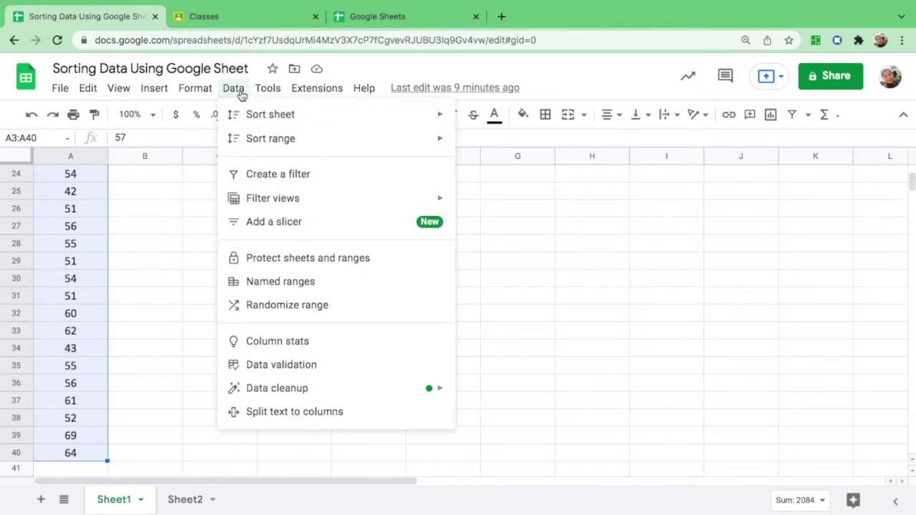
Step: Sort the sheet by column A, A to Z, so the ages rise to 69
mouse_move(242, 122)
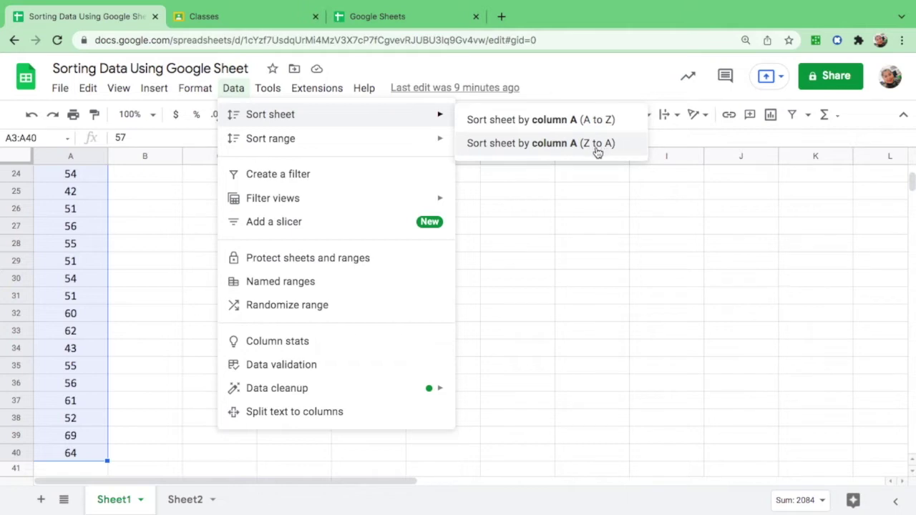
click(537, 126)
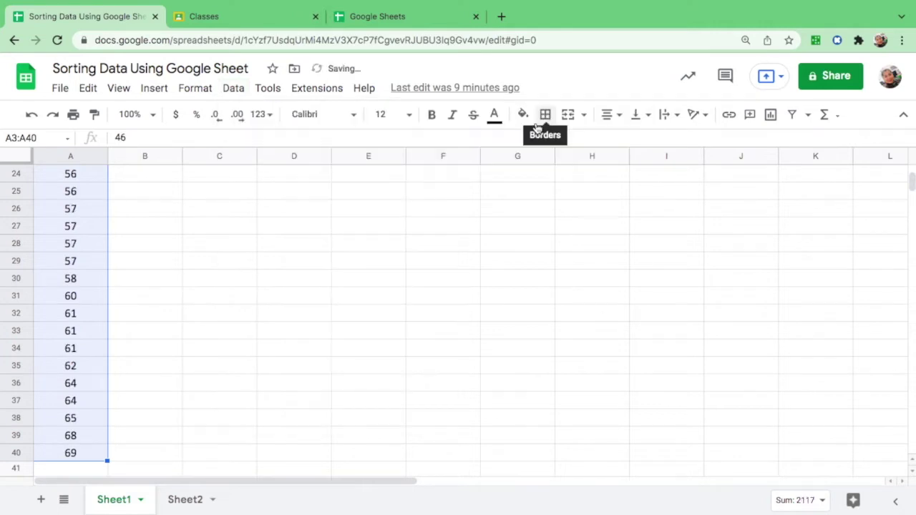
scroll(254, 323, up, 7)
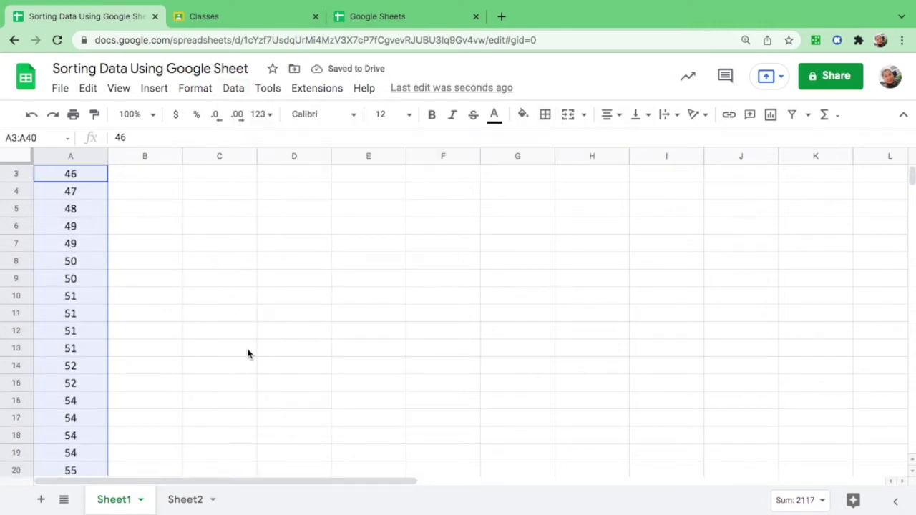
scroll(248, 354, up, 1)
click(73, 177)
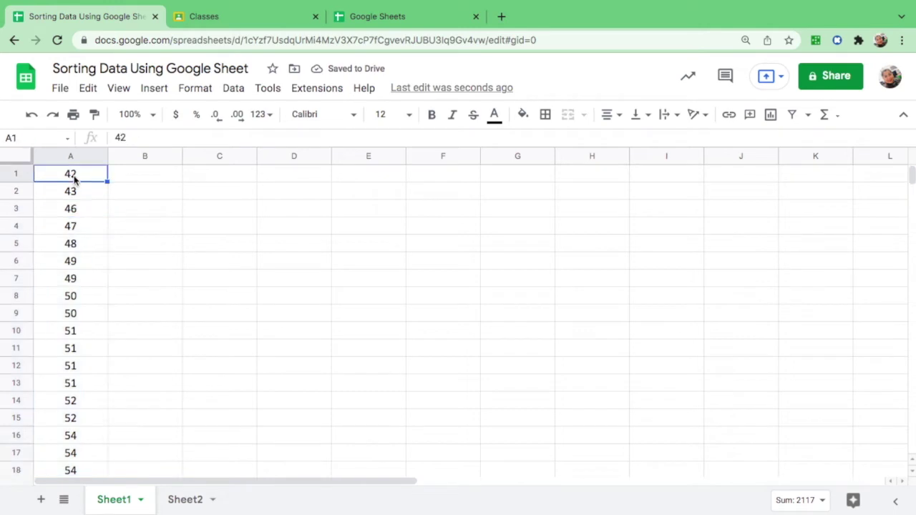
key(Down)
key(Down)
key(Down)
key(Down)
key(Down)
key(Down)
key(Down)
key(Down)
key(Down)
key(Down)
key(Down)
key(Down)
key(Down)
key(Down)
key(Down)
key(Down)
key(Down)
key(Down)
key(Down)
key(Down)
key(Down)
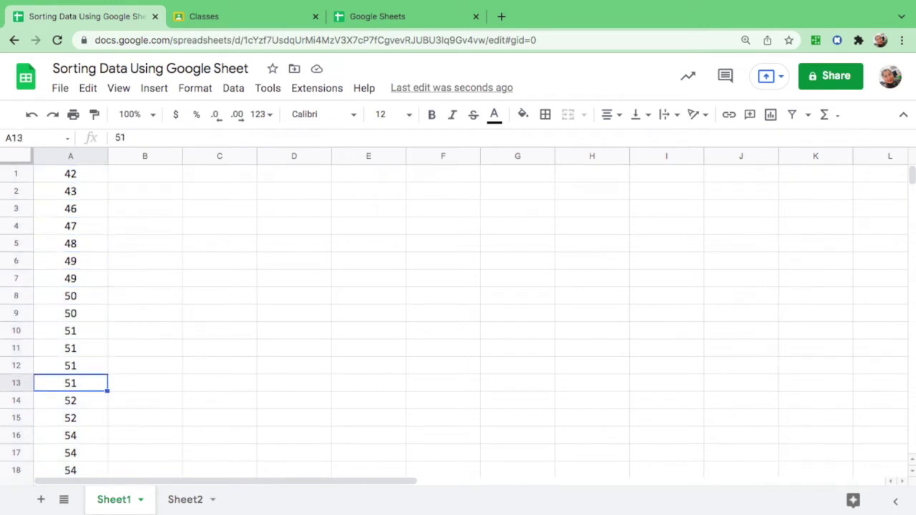
key(Down)
key(Down)
key(Down)
key(Down)
key(Down)
key(Down)
key(Down)
key(Down)
key(Down)
key(Down)
key(Down)
key(Down)
key(Down)
key(Down)
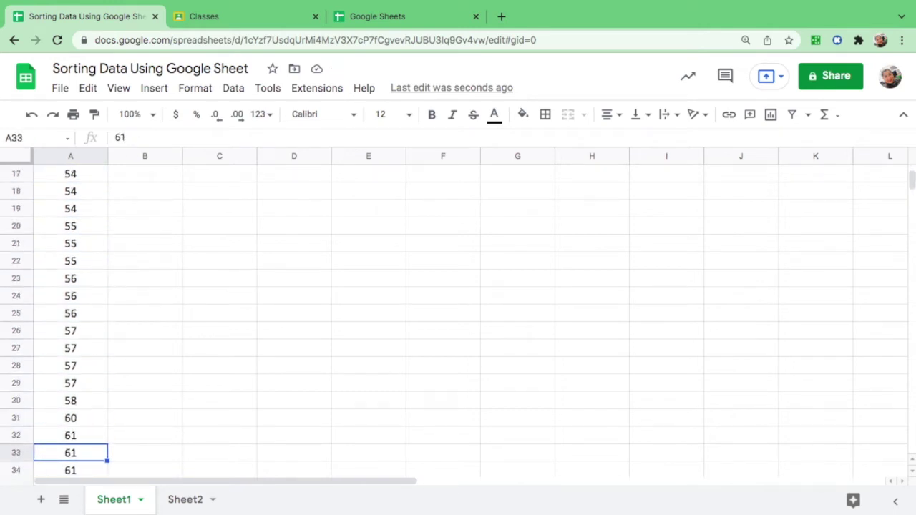
key(Down)
key(Down)
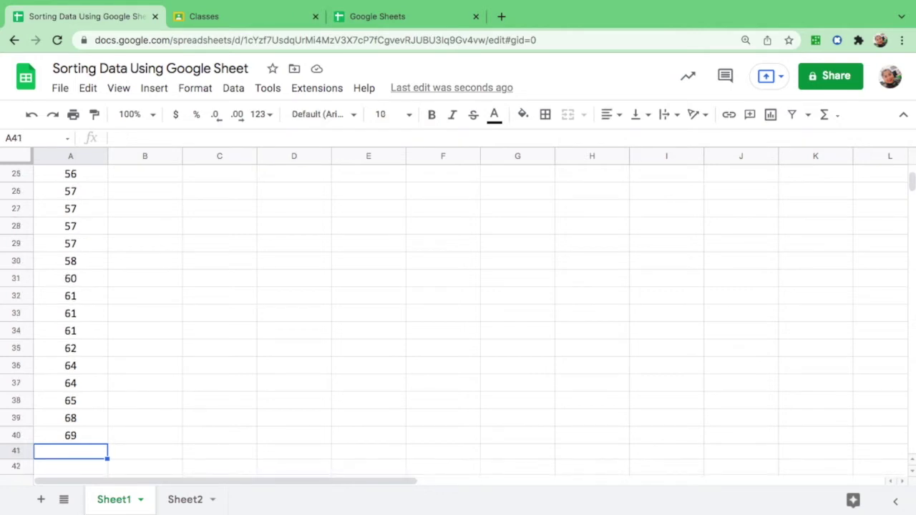
key(Up)
key(Up)
key(Up)
key(Up)
key(Up)
key(Up)
key(Up)
key(Up)
key(Up)
key(Up)
key(Up)
key(Up)
key(Up)
key(Up)
key(Up)
key(Up)
key(Up)
key(Up)
key(Up)
key(Up)
key(Up)
key(Up)
key(Up)
key(Up)
key(Up)
key(Up)
key(Up)
key(Up)
key(Up)
key(Up)
key(Up)
key(Up)
key(Up)
key(Up)
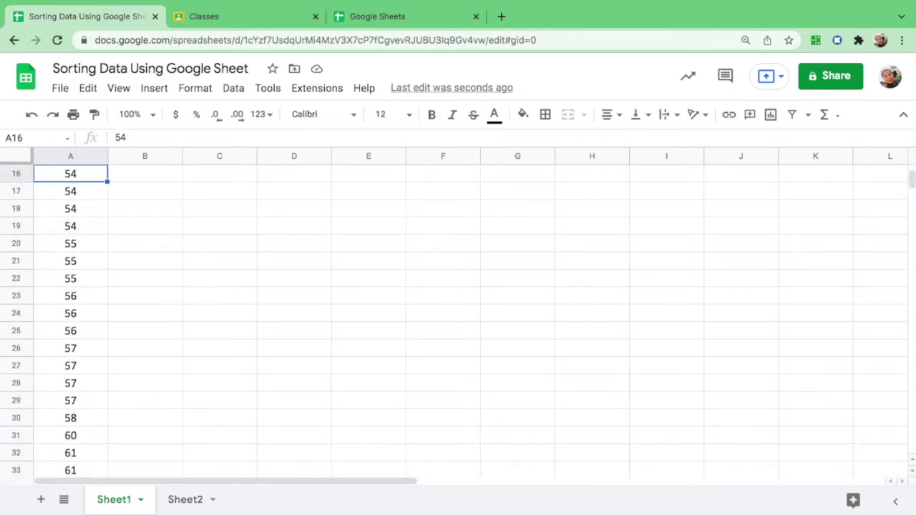
key(Up)
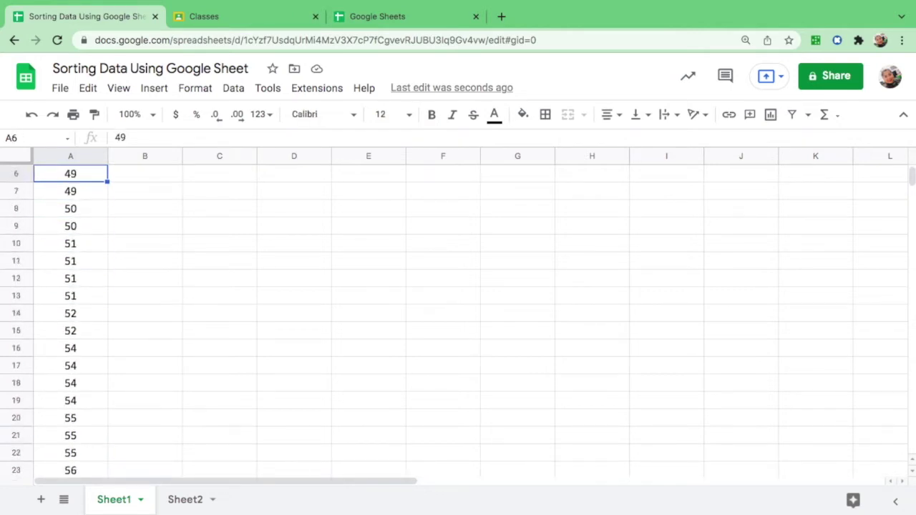
key(Up)
key(Up)
key(Up)
key(Up)
key(Up)
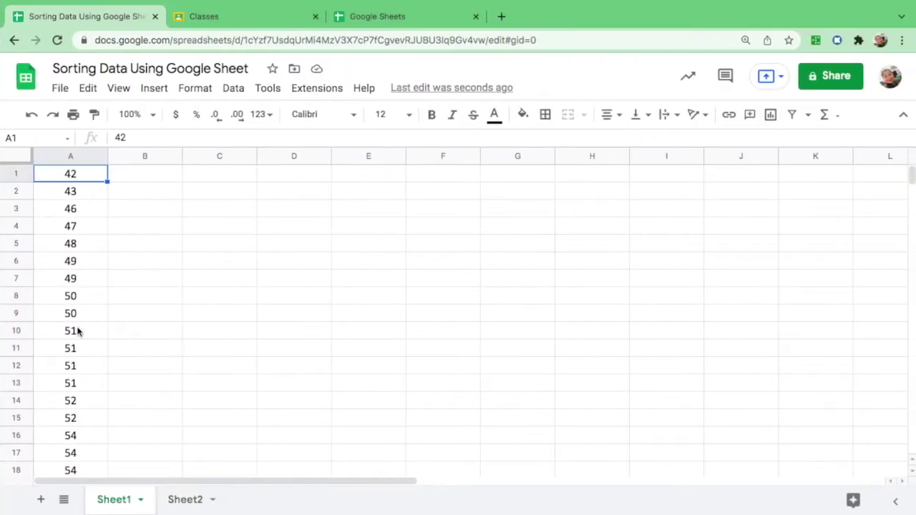
click(77, 333)
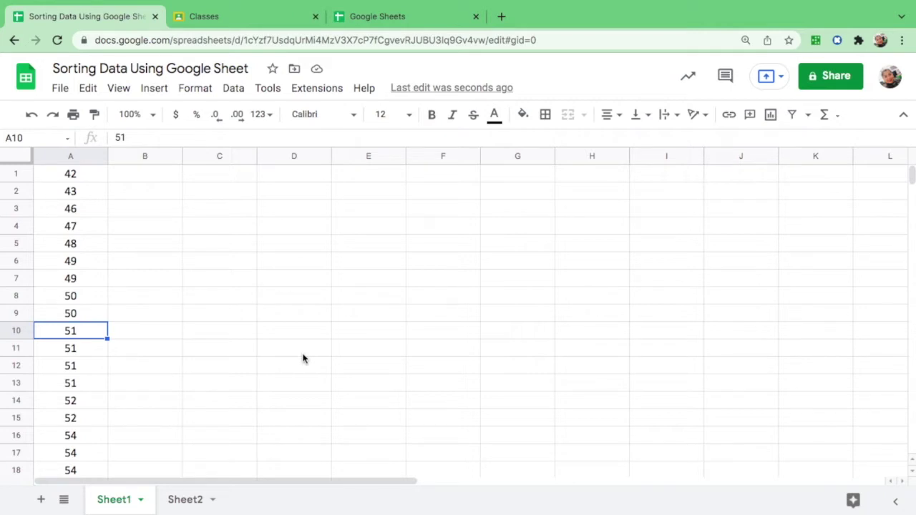
key(shift+Down)
key(shift+Down)
key(shift+Down)
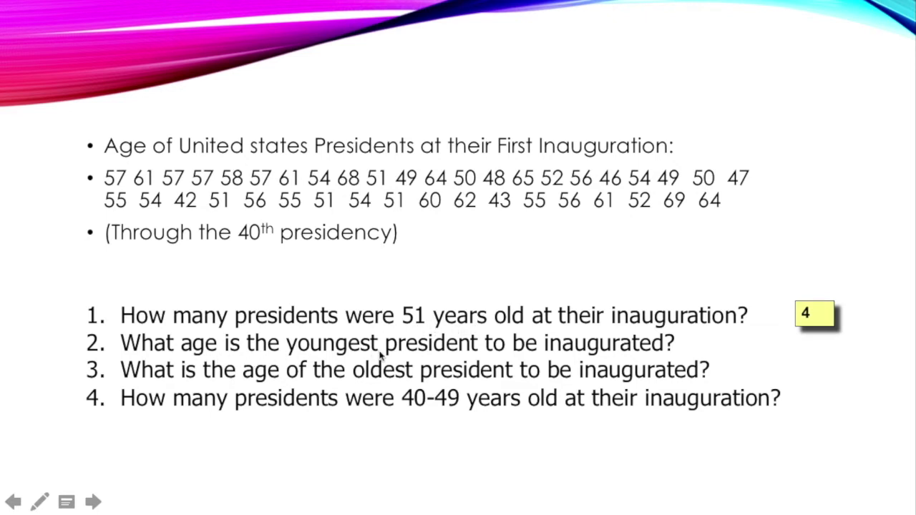
key(alt+Tab)
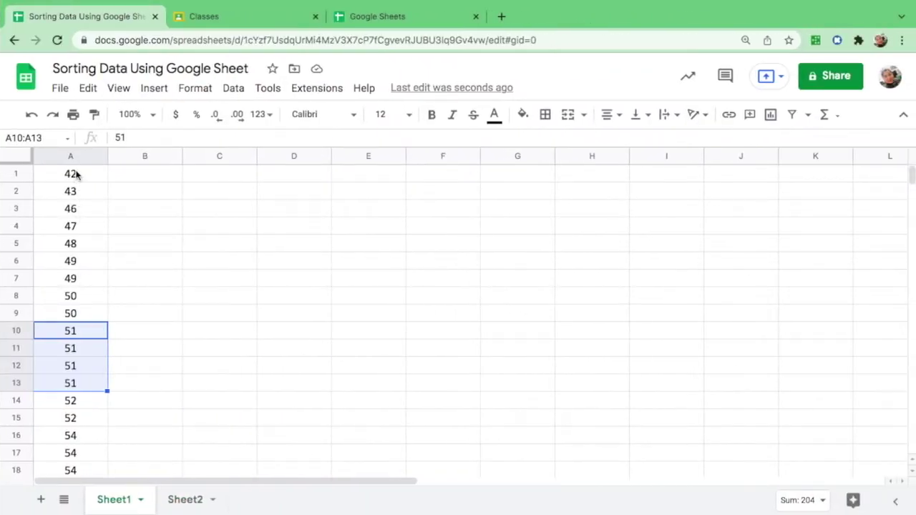
click(76, 175)
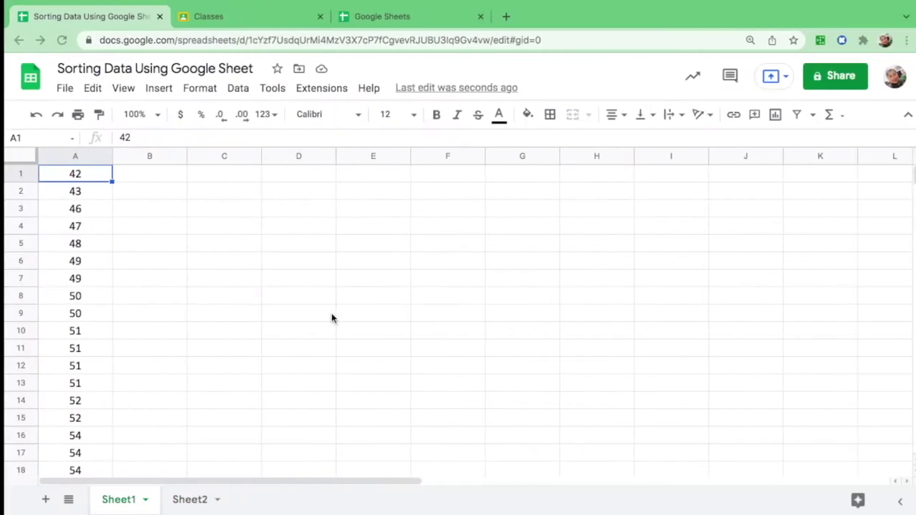
key(Down)
key(Down)
key(Down)
key(Down)
key(Down)
key(Down)
key(Down)
key(Down)
key(Down)
key(Down)
key(Down)
key(Down)
key(Down)
key(Down)
key(Down)
key(Down)
key(Down)
key(Down)
key(Down)
key(Down)
key(Down)
key(Down)
key(Down)
key(Down)
key(Down)
key(Down)
key(Down)
key(Down)
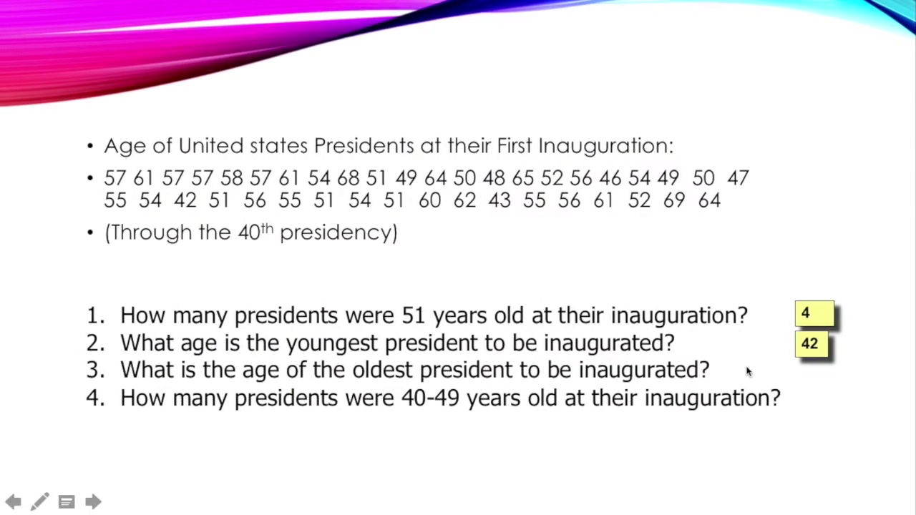
click(747, 372)
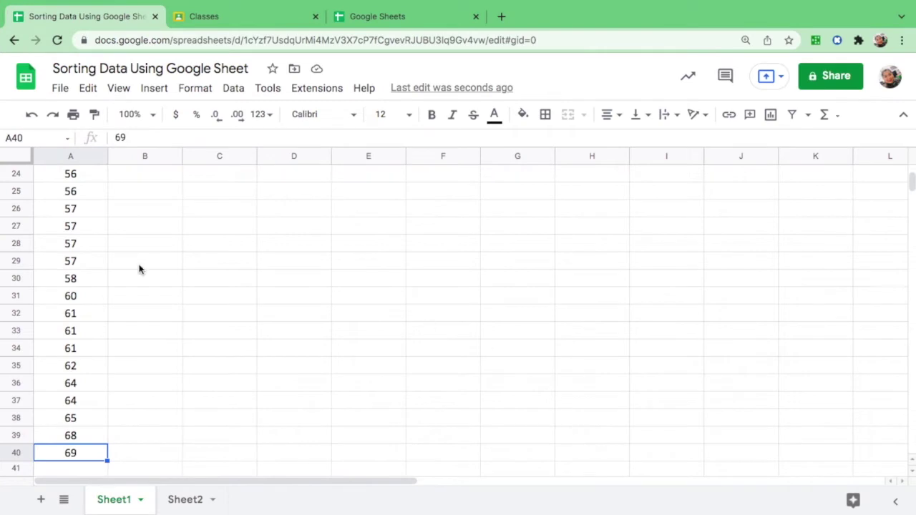
scroll(139, 269, up, 5)
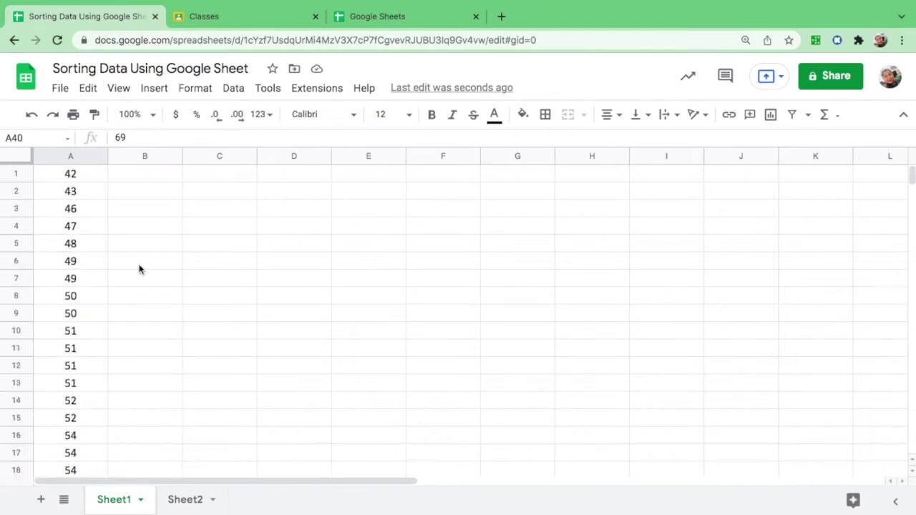
click(76, 176)
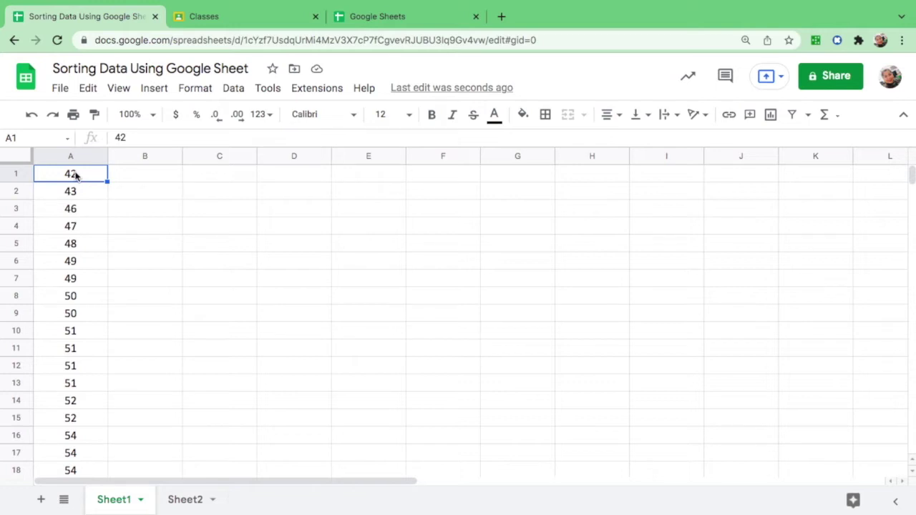
Step: Select the ages from 40 to 49, then move to Sheet2 with the period scores
key(shift+Down)
key(shift+Down)
key(shift+Down)
key(shift+Down)
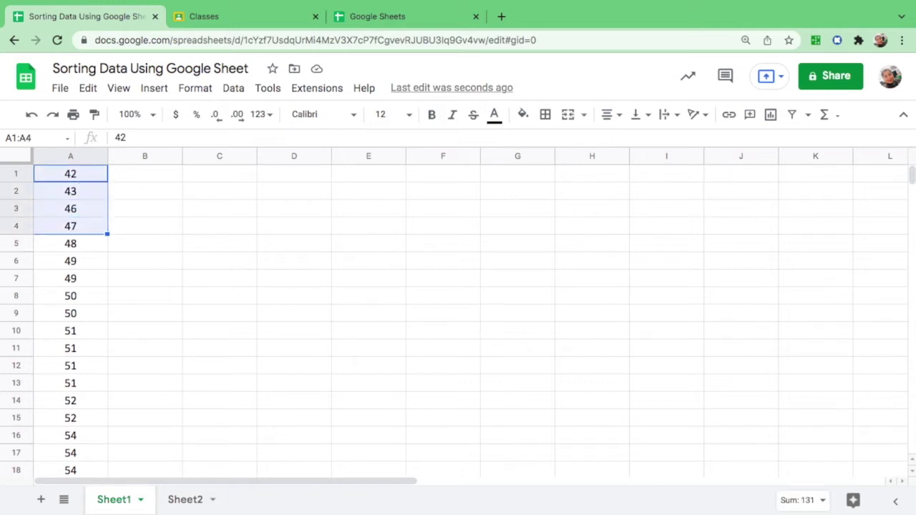
key(shift+Down)
key(shift+Down)
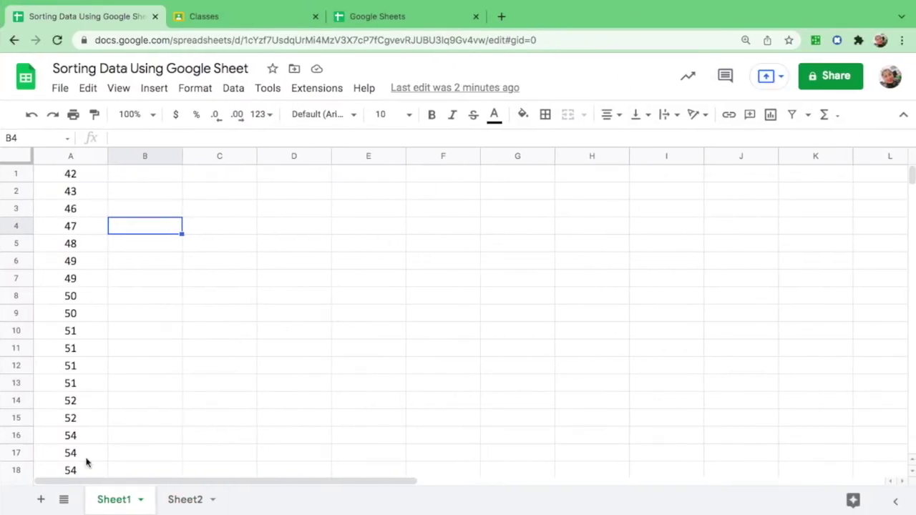
click(260, 501)
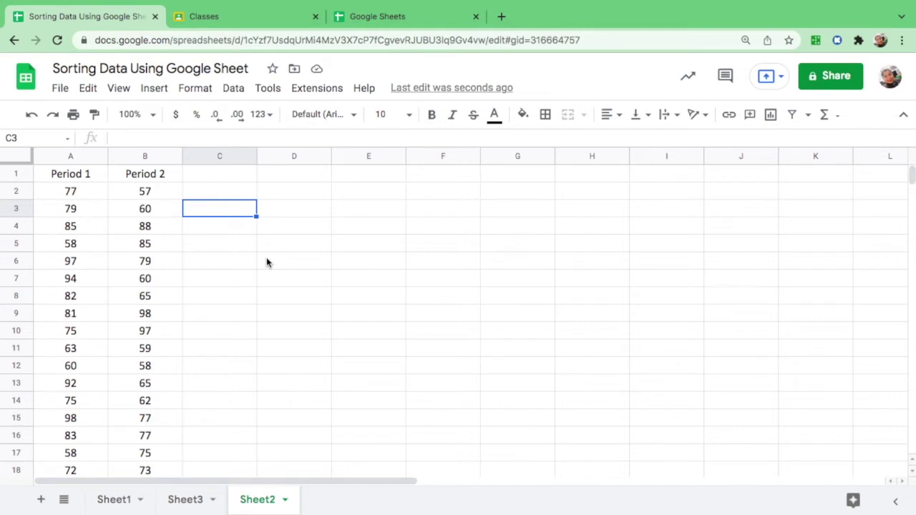
click(229, 178)
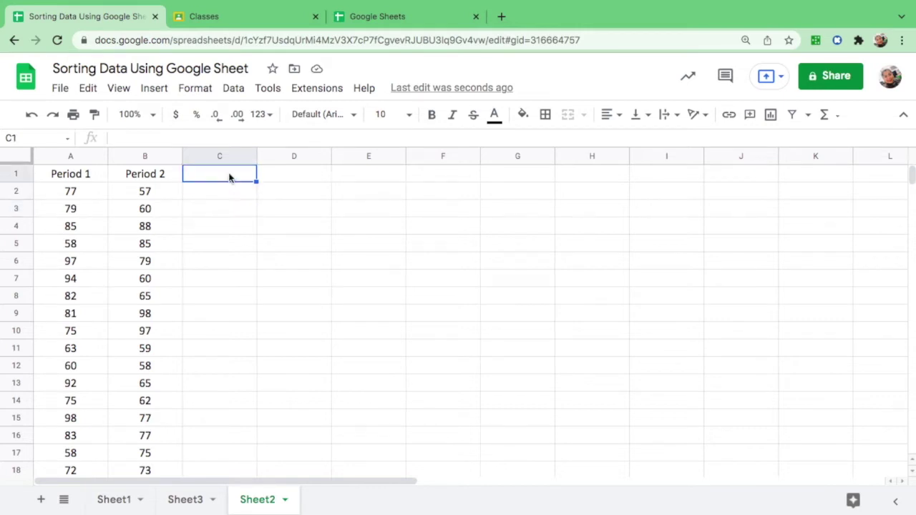
click(61, 192)
key(shift+Right)
key(shift+Down)
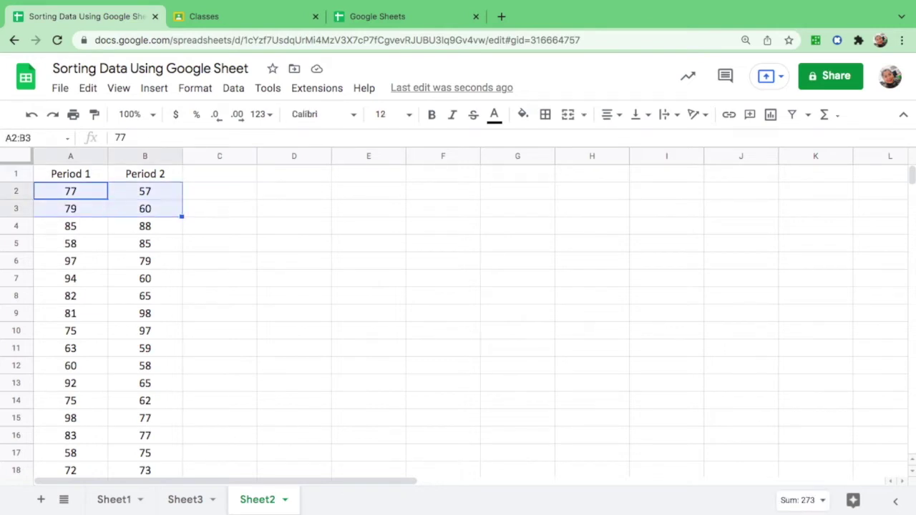
key(shift+Down)
key(shift+Down)
key(shift+Down)
key(shift+Down)
key(shift+Down)
key(shift+Down)
key(shift+Down)
key(shift+Down)
key(shift+Down)
key(shift+Down)
key(shift+Down)
key(shift+Down)
key(shift+Down)
key(shift+Down)
key(shift+Down)
key(shift+Down)
key(shift+Down)
key(shift+Down)
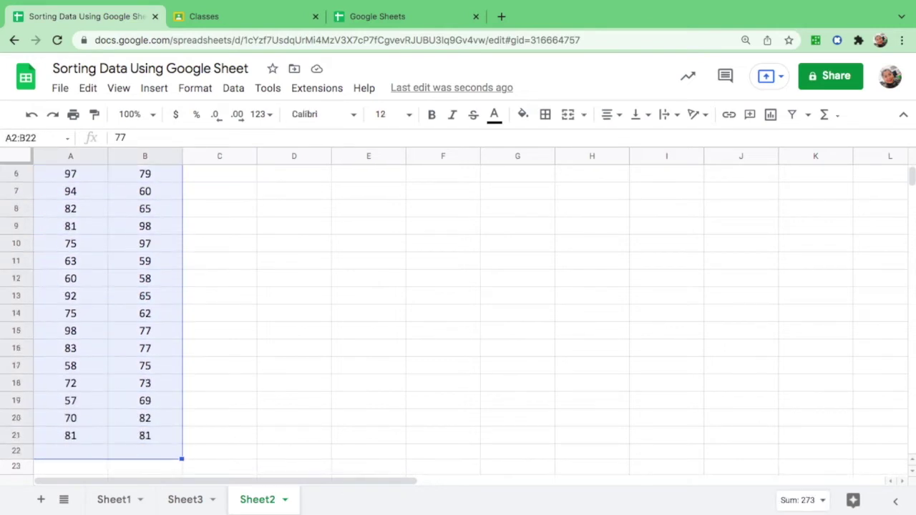
click(234, 88)
mouse_move(256, 120)
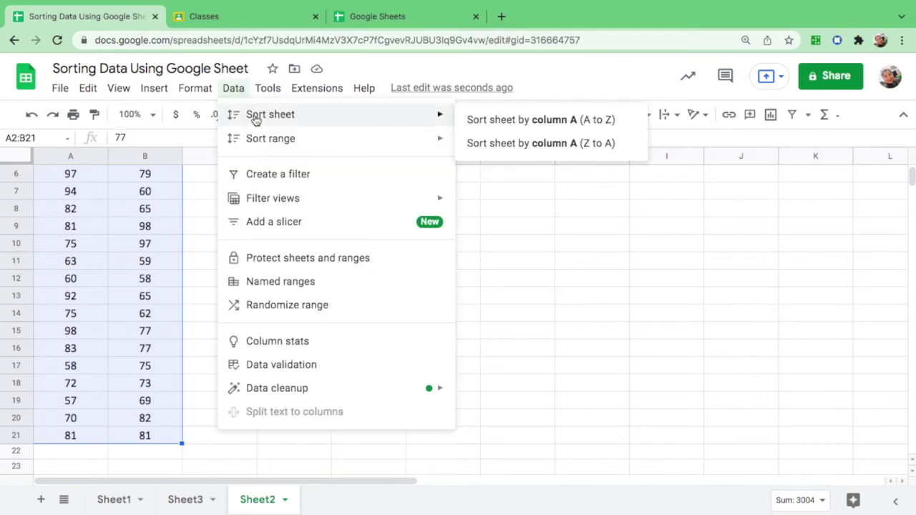
click(523, 124)
scroll(319, 378, up, 2)
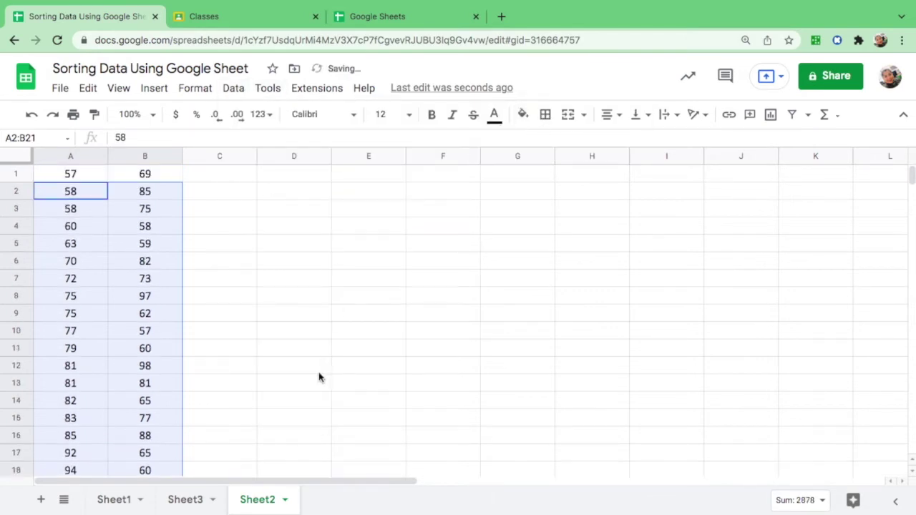
scroll(237, 298, down, 2)
scroll(237, 298, up, 2)
scroll(75, 247, down, 4)
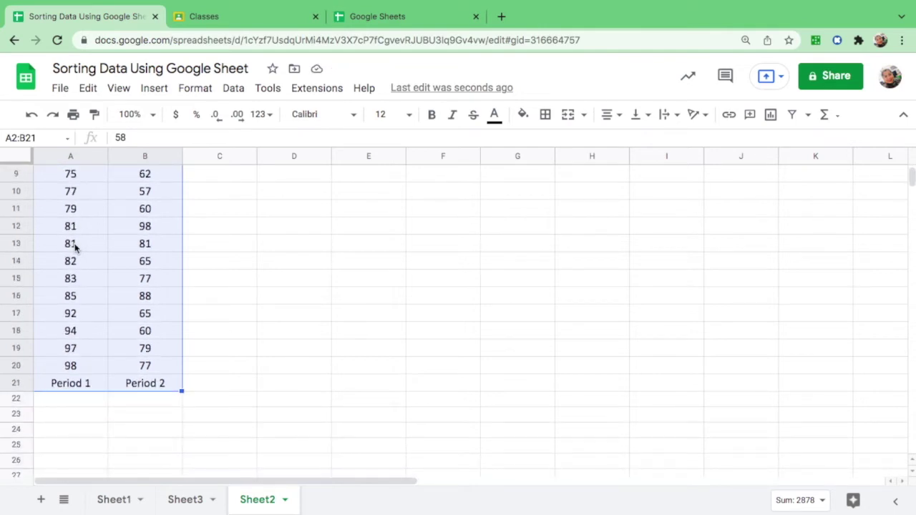
scroll(75, 247, up, 4)
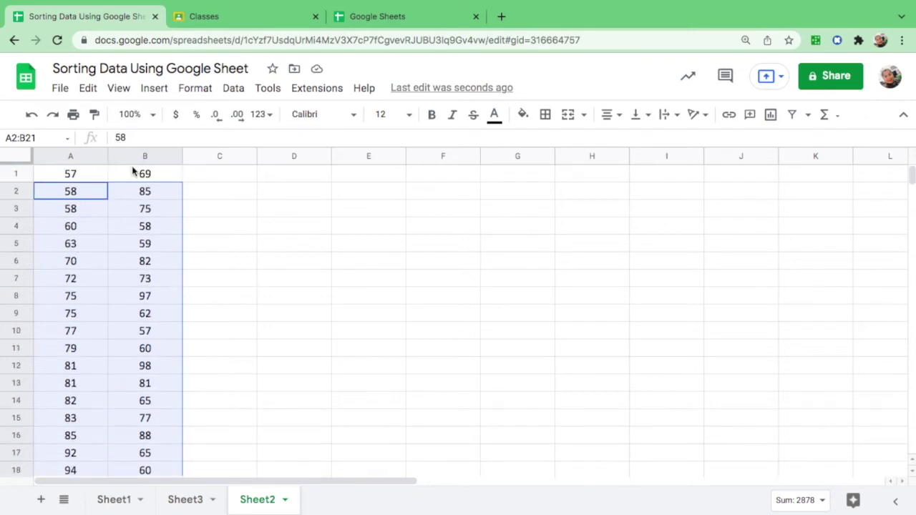
click(32, 114)
click(326, 265)
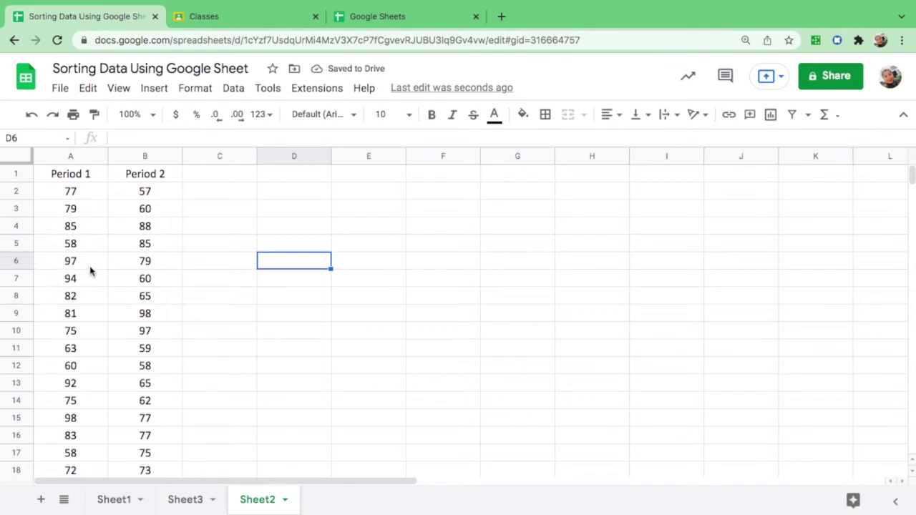
Step: Enter the heading 'Period 1' in cell D1
scroll(90, 271, down, 2)
scroll(90, 271, up, 2)
click(295, 176)
text(Pe)
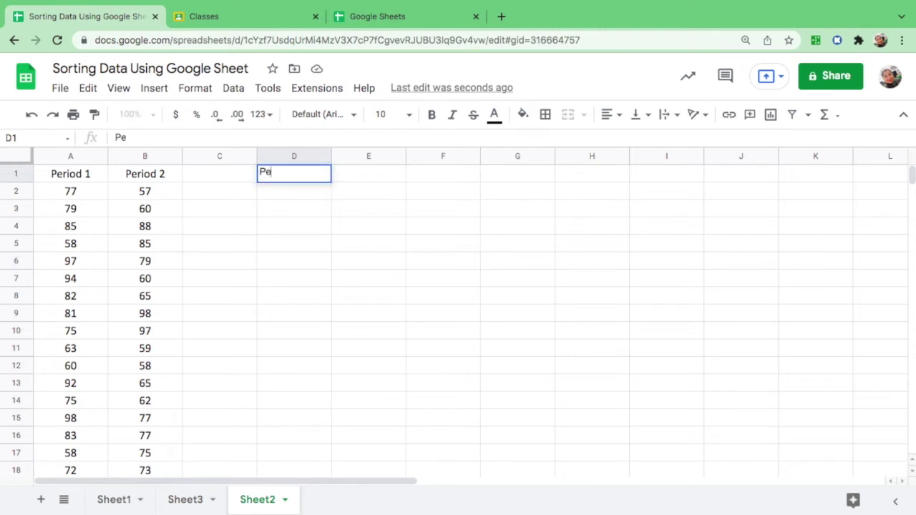
text(riod 1)
click(314, 195)
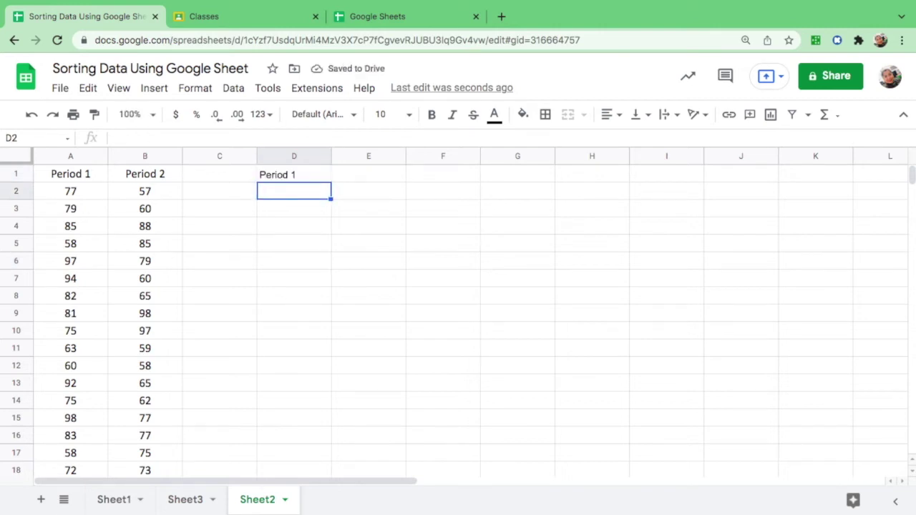
Step: Enter =sort(A2:A21) in D2 to list the Period 1 scores least to greatest
text(=sort)
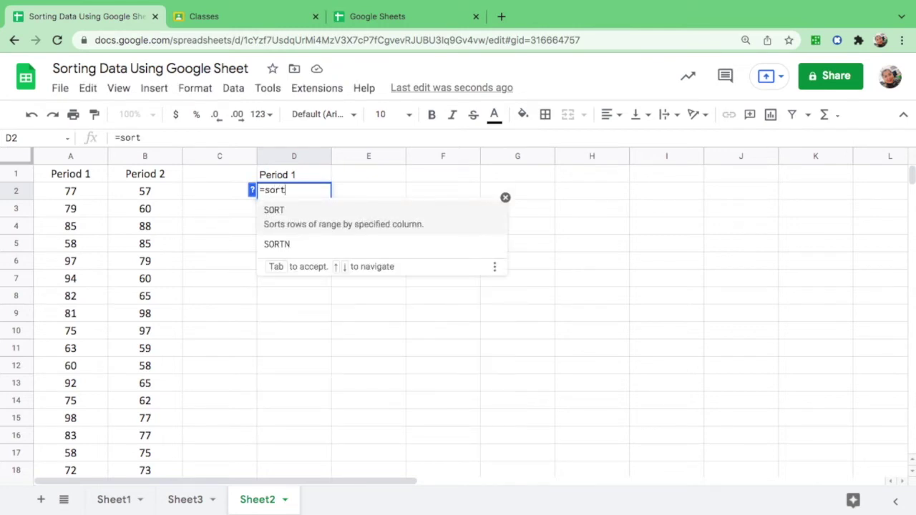
text(()
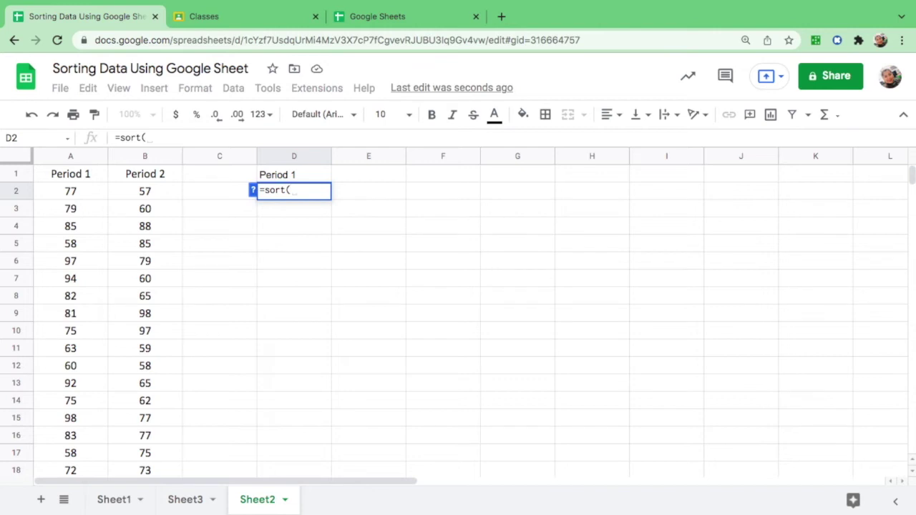
click(75, 191)
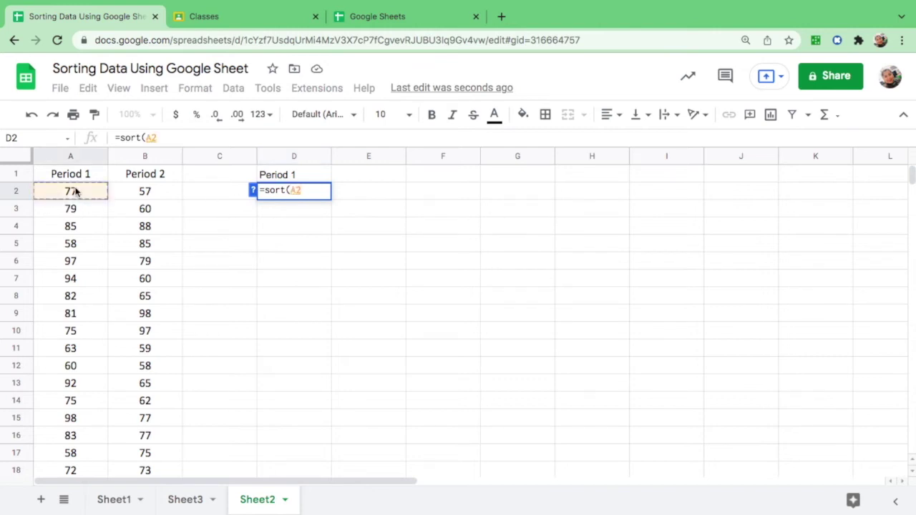
drag(75, 192, 72, 435)
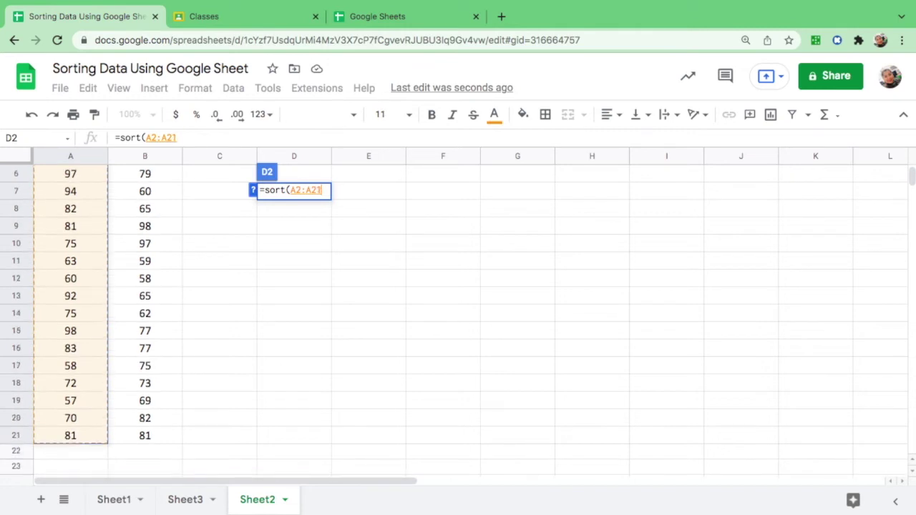
text())
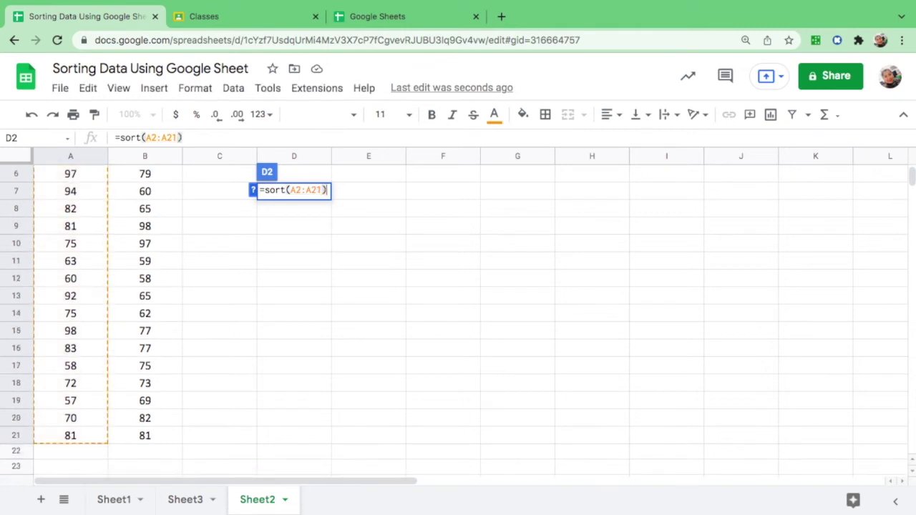
key(Return)
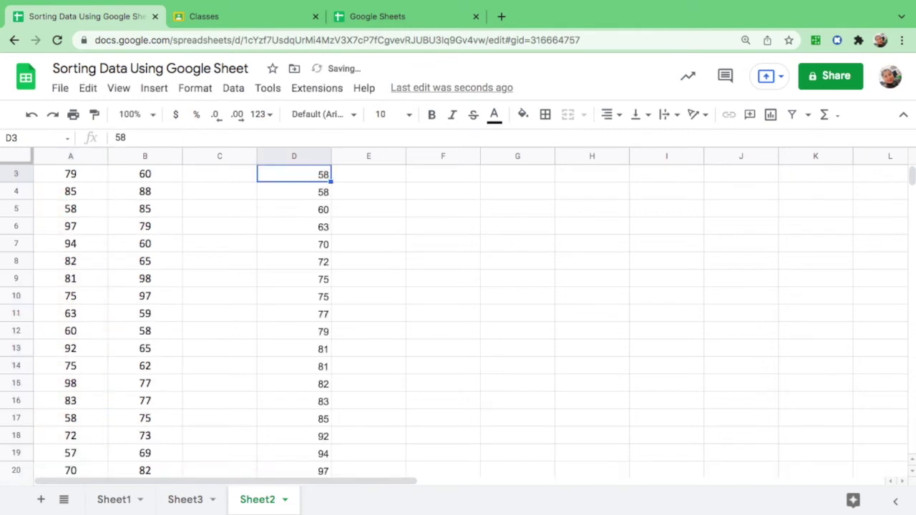
Step: Enter =sort(B2:B21) in E2 so the Period 2 scores list ascending from 57
scroll(380, 264, up, 1)
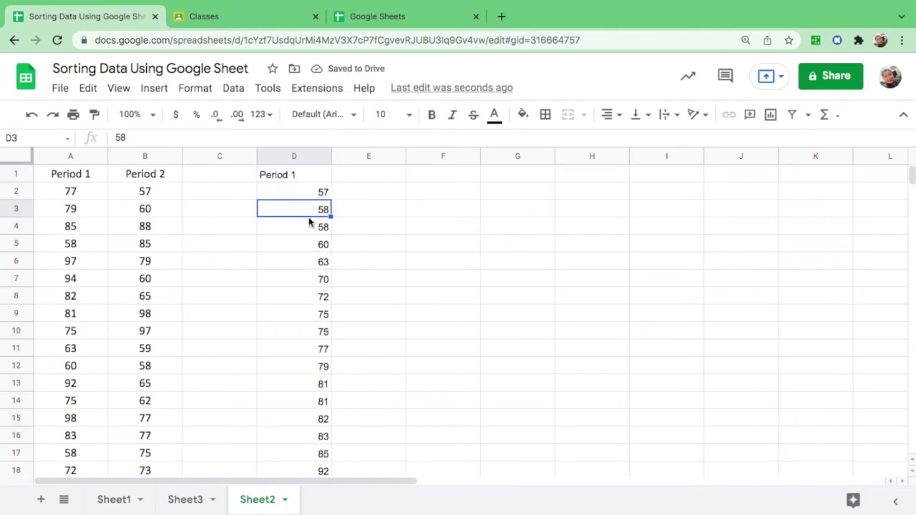
scroll(309, 217, down, 2)
scroll(308, 217, up, 2)
scroll(160, 243, down, 1)
scroll(159, 244, up, 1)
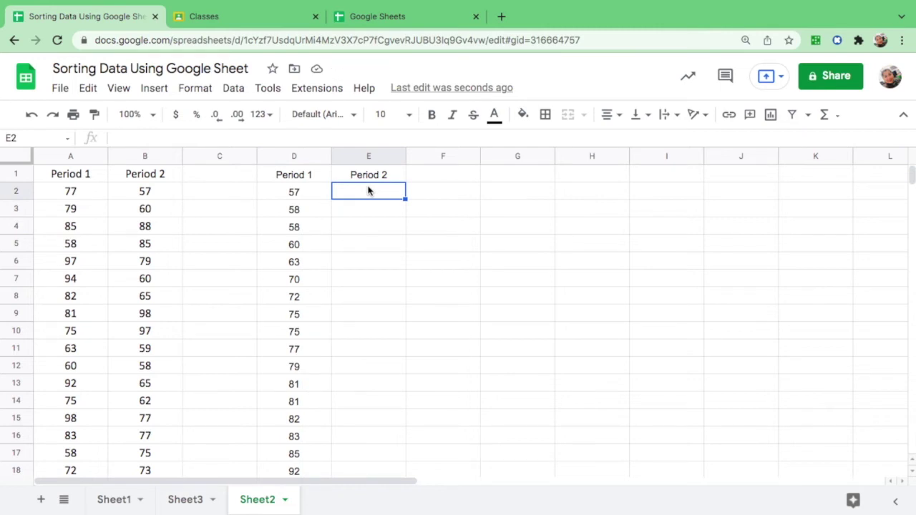
text(=sort)
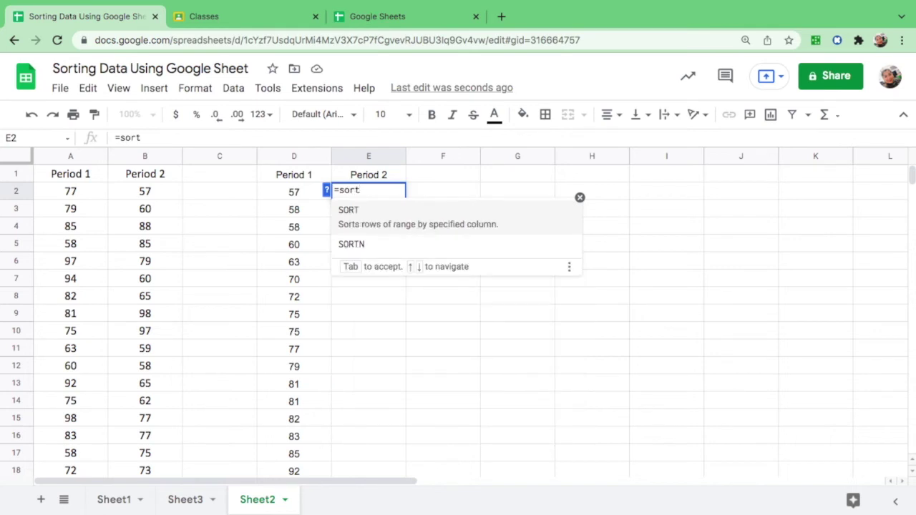
text(()
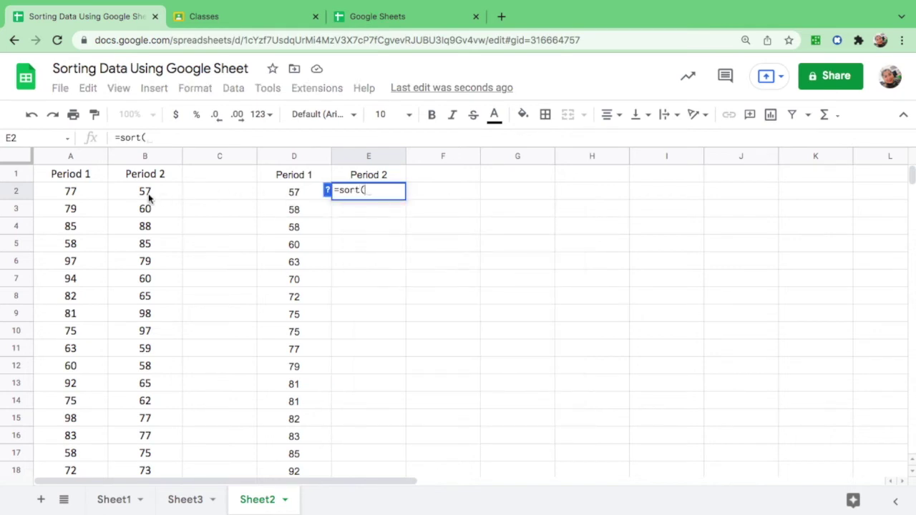
drag(148, 199, 149, 453)
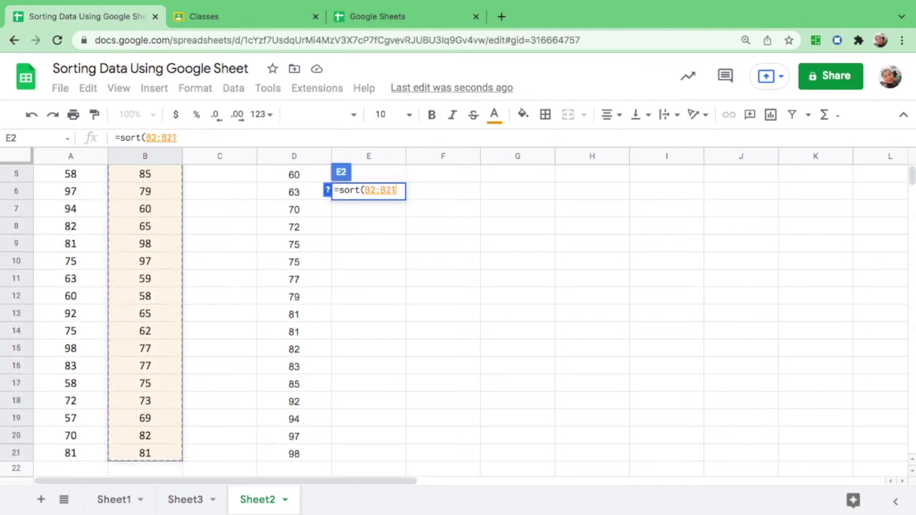
text())
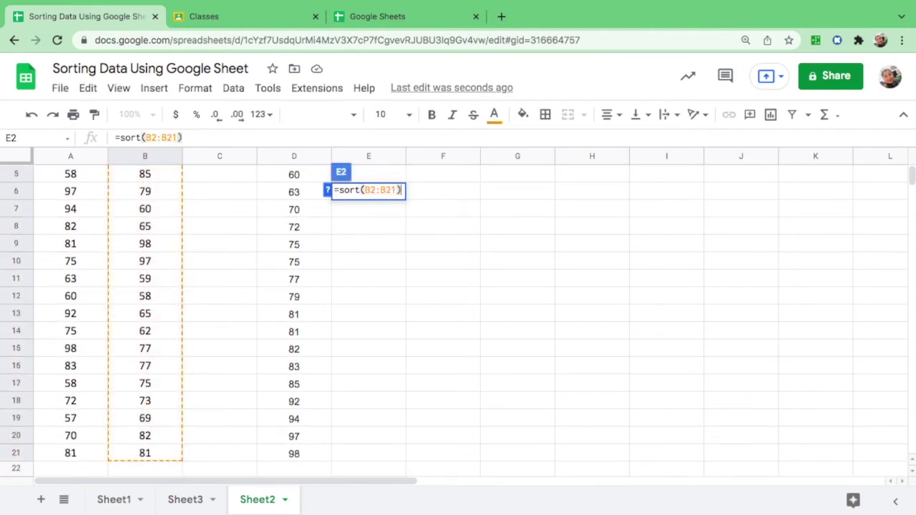
key(Return)
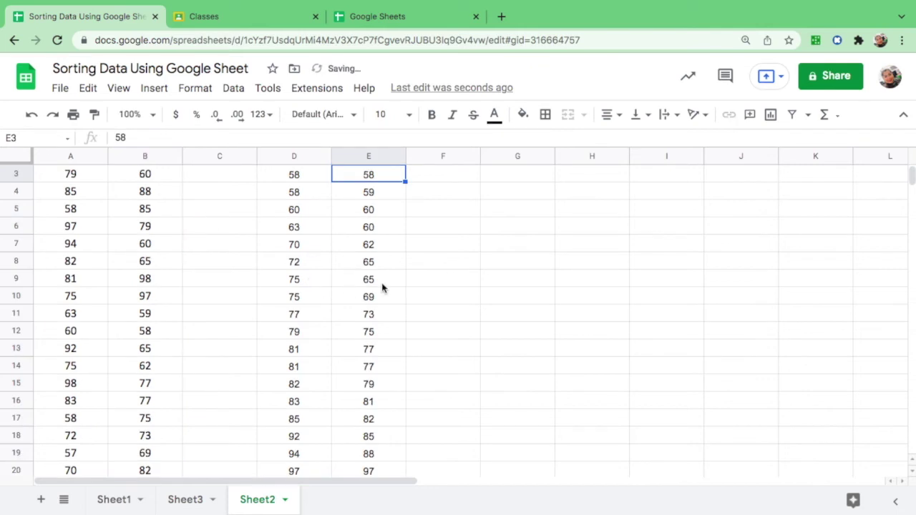
scroll(474, 256, up, 1)
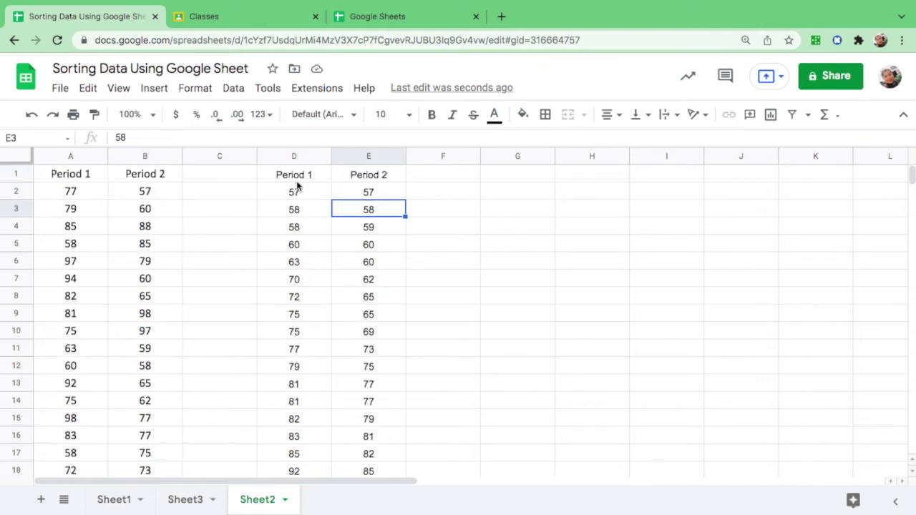
click(369, 193)
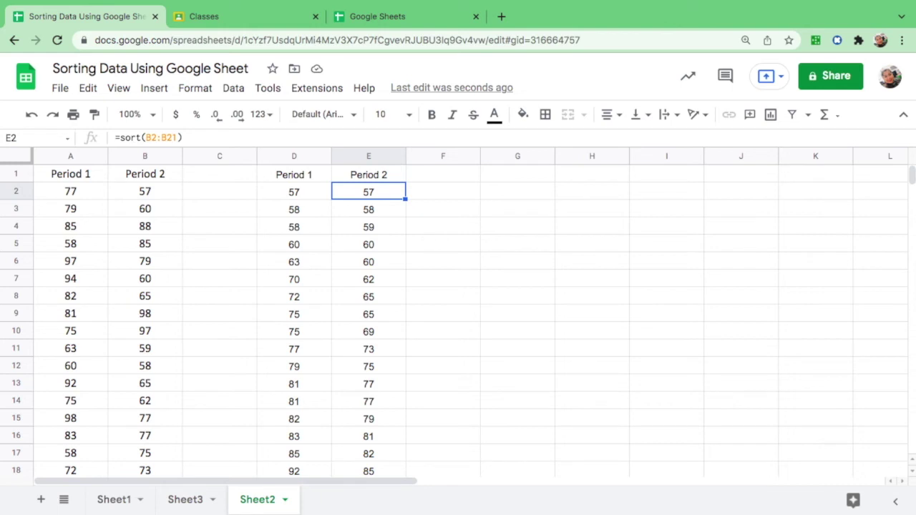
key(Down)
key(Down)
key(Down)
key(Down)
key(Down)
key(Down)
key(Down)
key(Down)
key(Down)
key(Down)
key(Down)
key(Down)
key(Down)
key(Down)
key(Down)
key(Down)
key(Down)
key(Down)
key(Down)
key(Down)
key(Down)
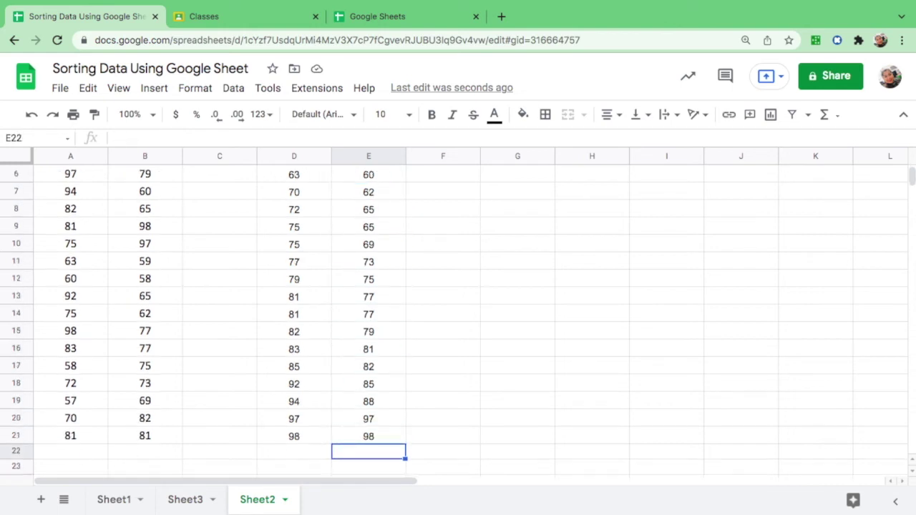
key(Up)
key(Up)
key(Up)
key(Up)
key(Up)
key(Up)
key(Up)
key(Up)
key(Up)
key(Up)
key(Up)
key(Up)
key(Up)
key(Up)
key(Up)
key(Up)
key(Up)
key(Up)
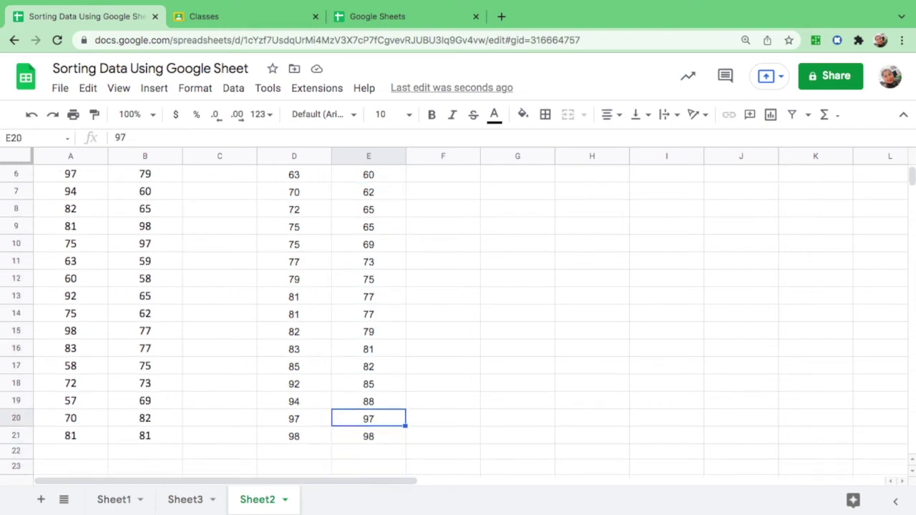
key(Up)
key(Up)
key(Up)
key(Up)
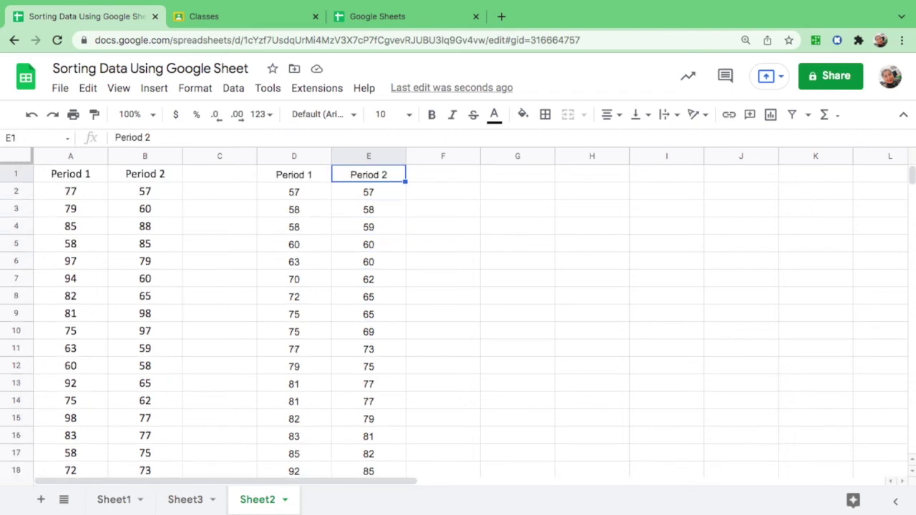
key(Down)
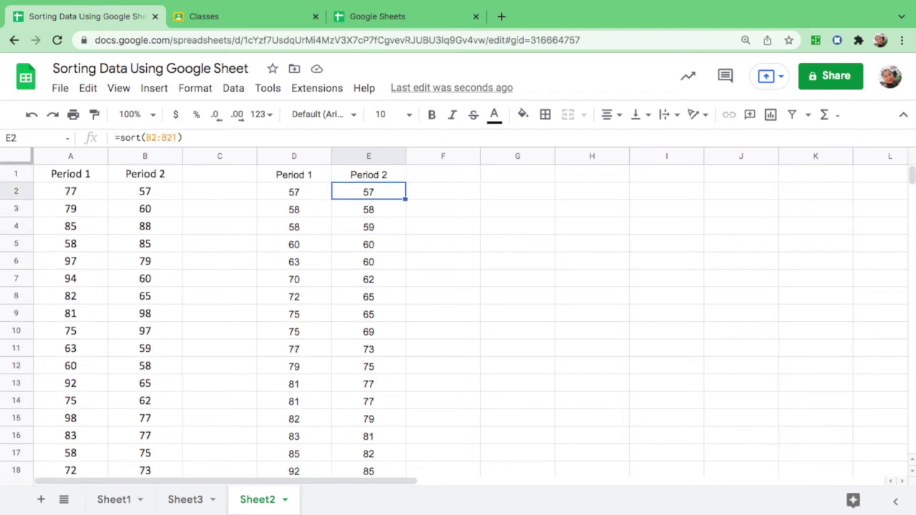